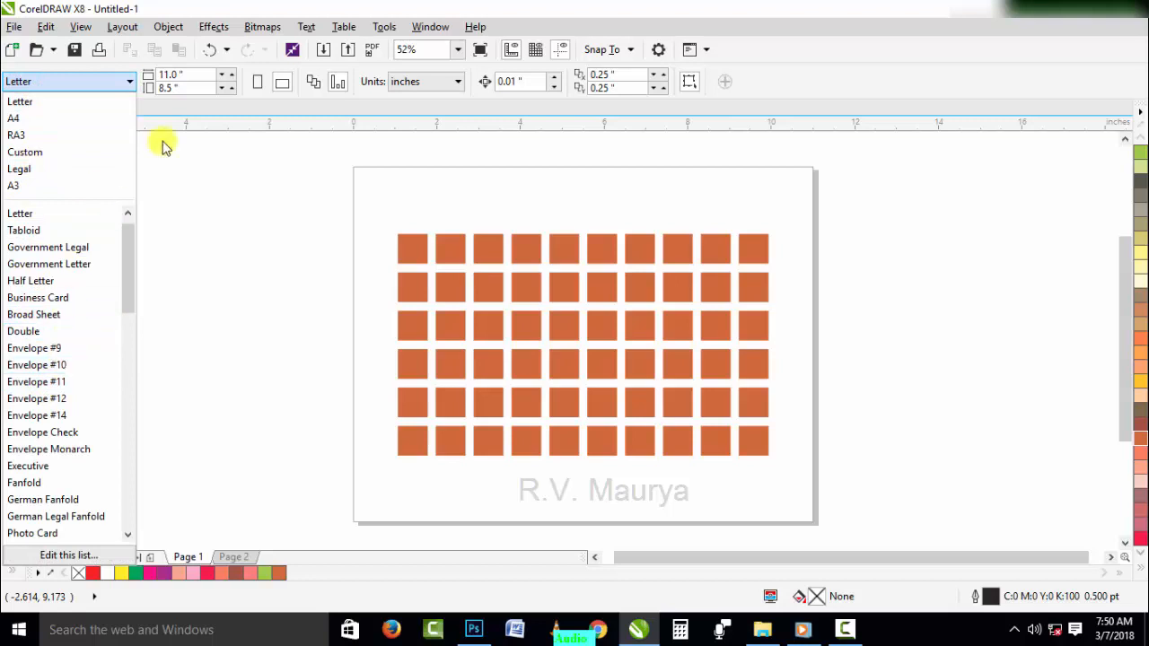
click(193, 136)
click(204, 74)
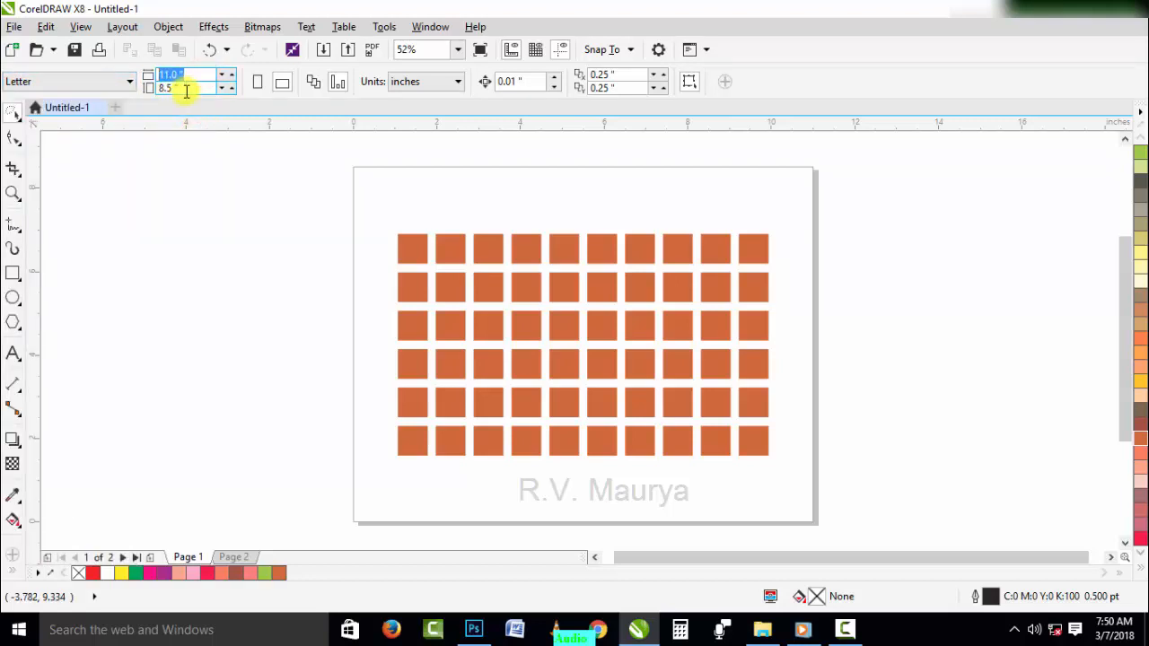
click(262, 84)
click(284, 84)
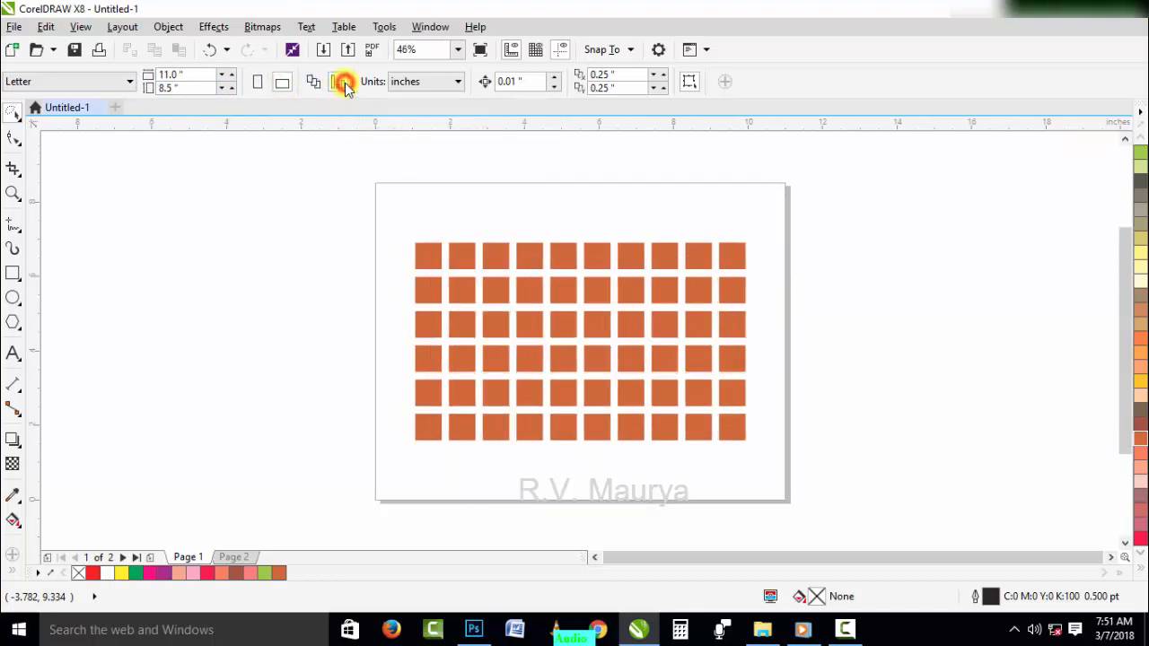
click(417, 82)
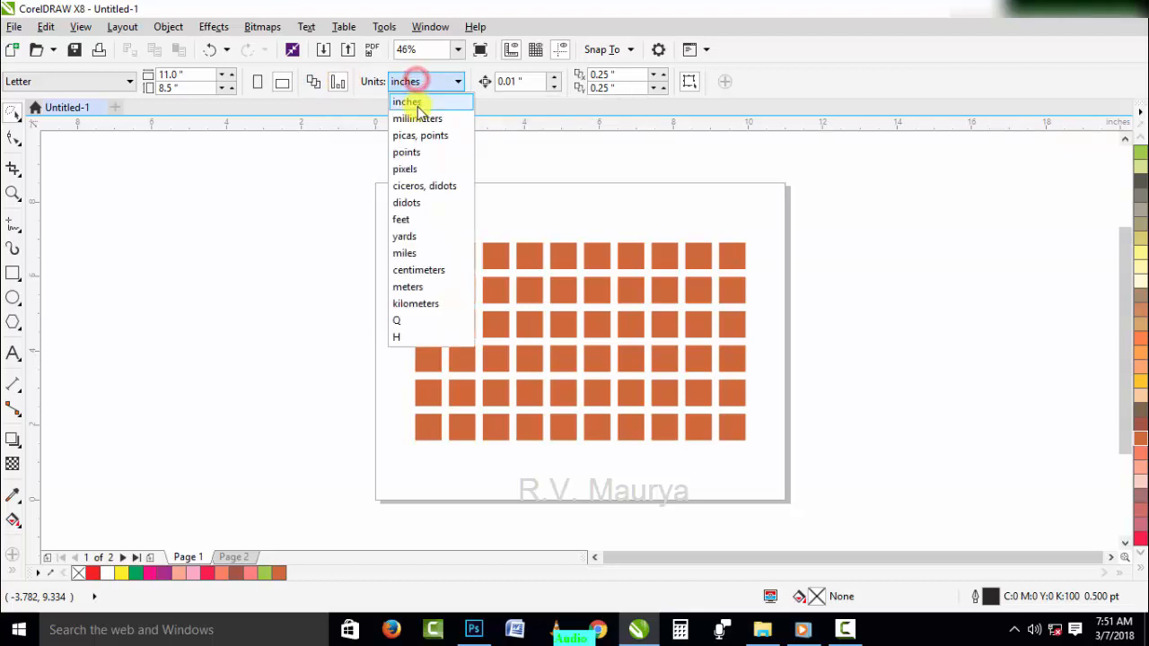
click(525, 82)
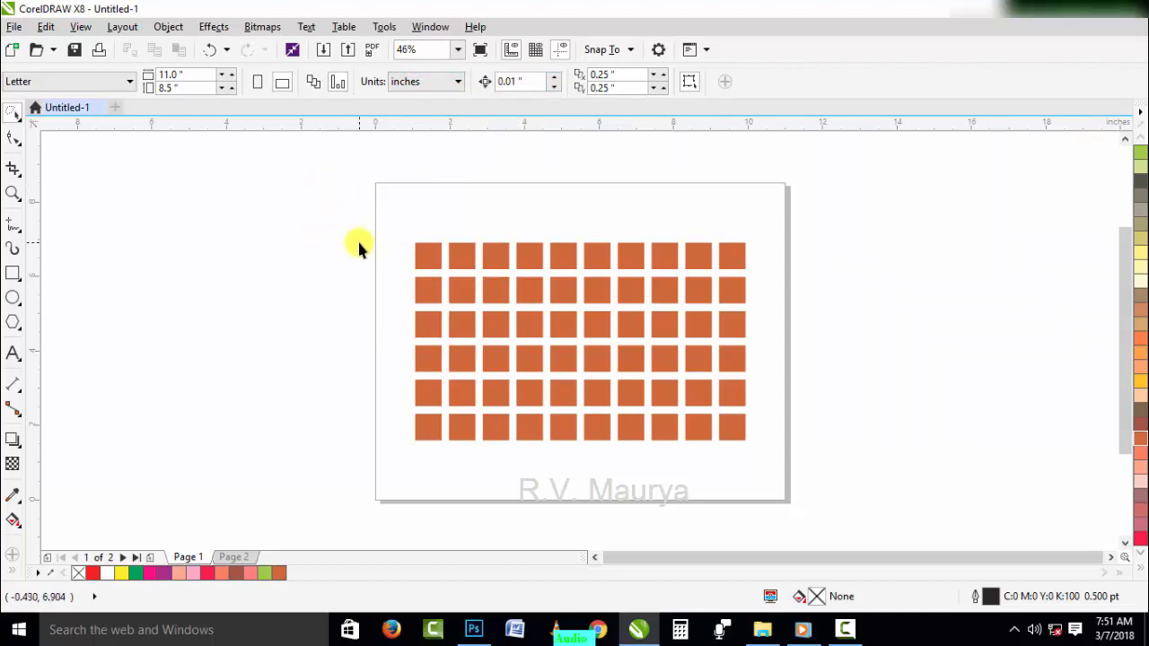
Fill the second square of the first row and the second and third squares of the third row with light green.
mouse_move(358, 239)
mouse_down()
mouse_move(466, 204)
mouse_move(485, 224)
mouse_move(486, 278)
mouse_move(463, 294)
mouse_move(441, 277)
mouse_up()
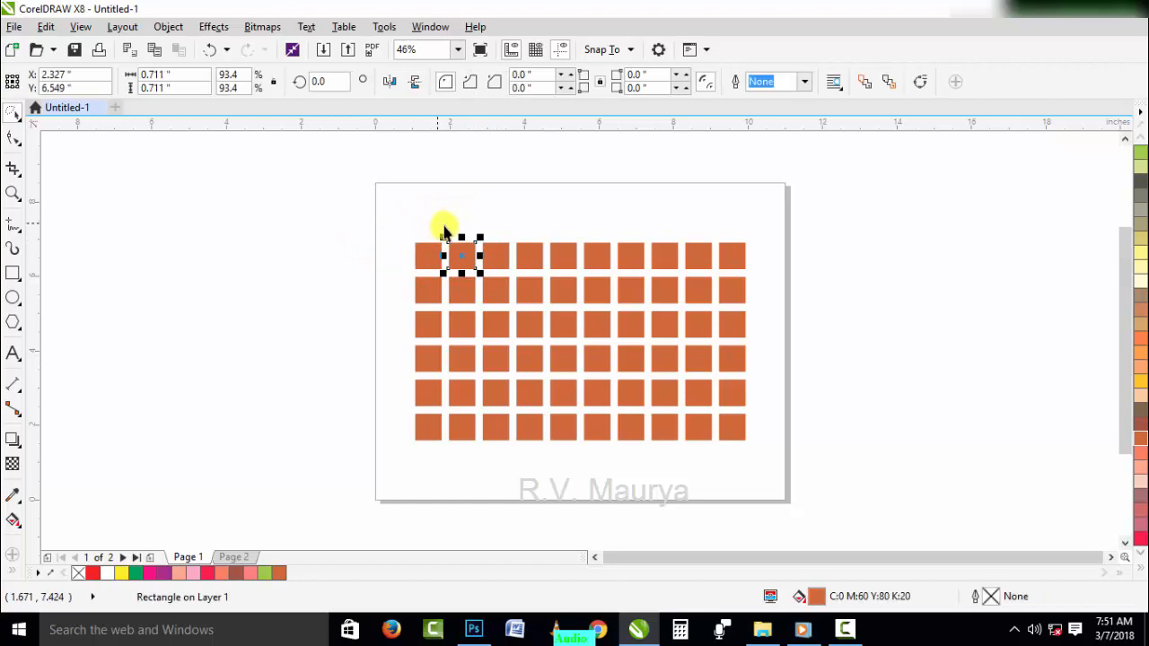
click(1140, 155)
mouse_move(517, 348)
mouse_down()
mouse_move(468, 299)
mouse_move(432, 331)
mouse_up()
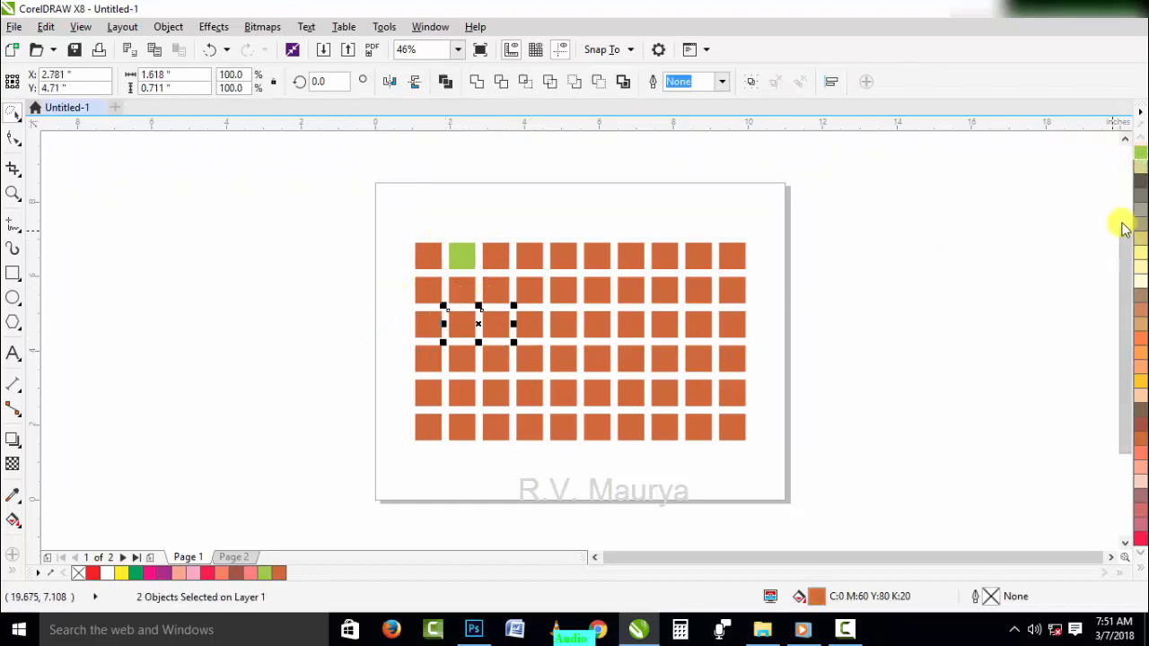
click(1139, 154)
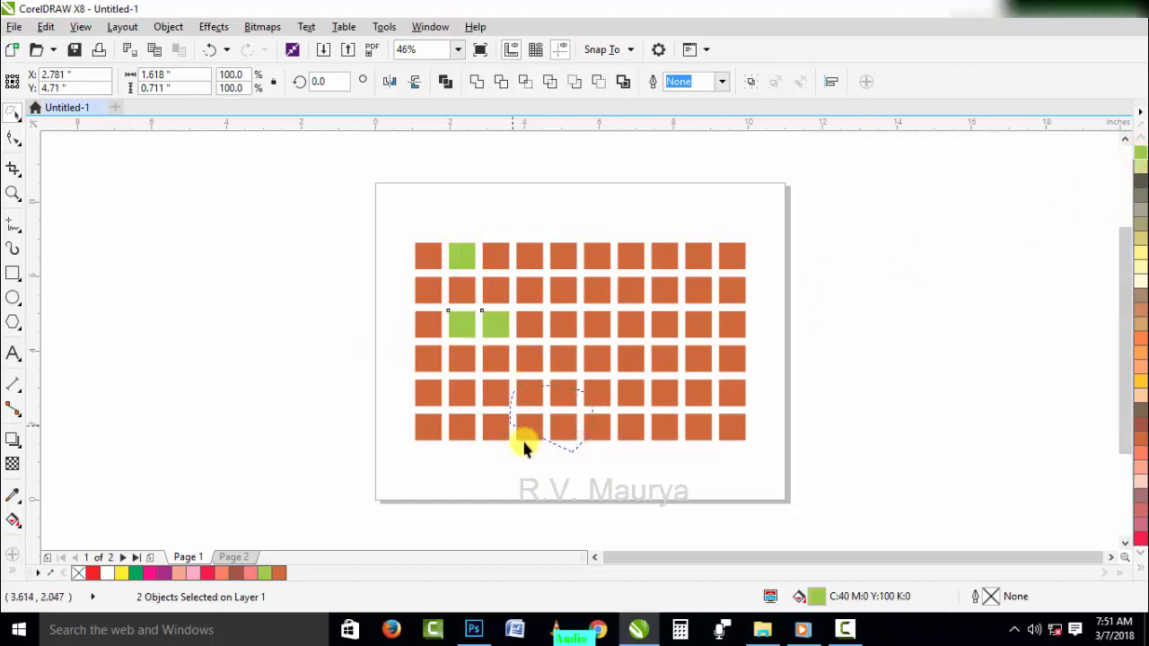
Fill the fifth square of the bottom row and the eighth square of the fifth row with light green.
click(562, 429)
click(1140, 154)
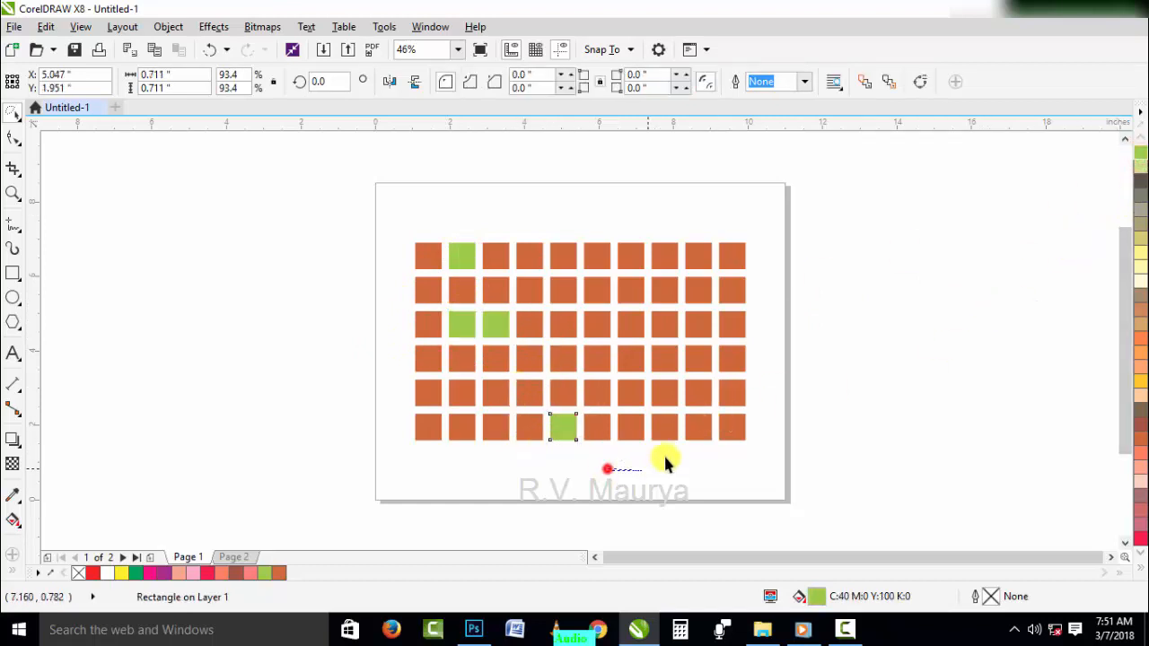
click(675, 393)
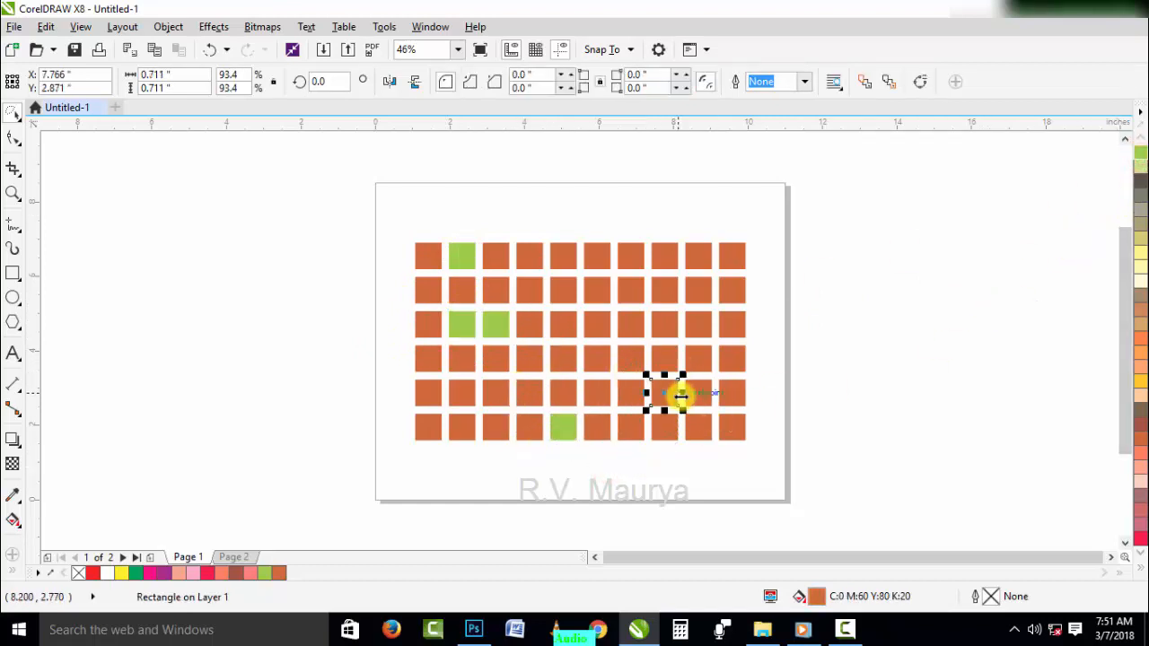
click(1140, 157)
Fill the seventh square of the second row with yellow-orange and the last two squares of the fourth row with pinkish red.
mouse_move(808, 289)
mouse_down()
mouse_move(617, 274)
mouse_move(575, 314)
mouse_move(614, 321)
mouse_move(639, 306)
mouse_up()
click(1140, 390)
click(840, 361)
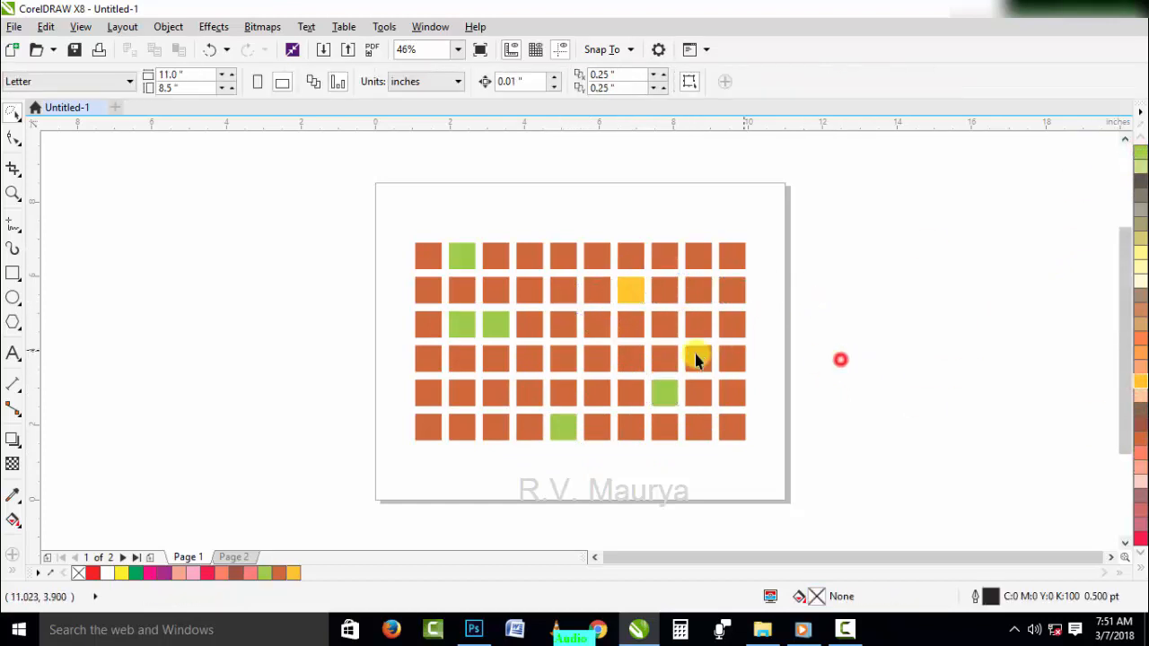
mouse_move(827, 359)
mouse_down()
mouse_move(641, 359)
mouse_move(823, 382)
mouse_up()
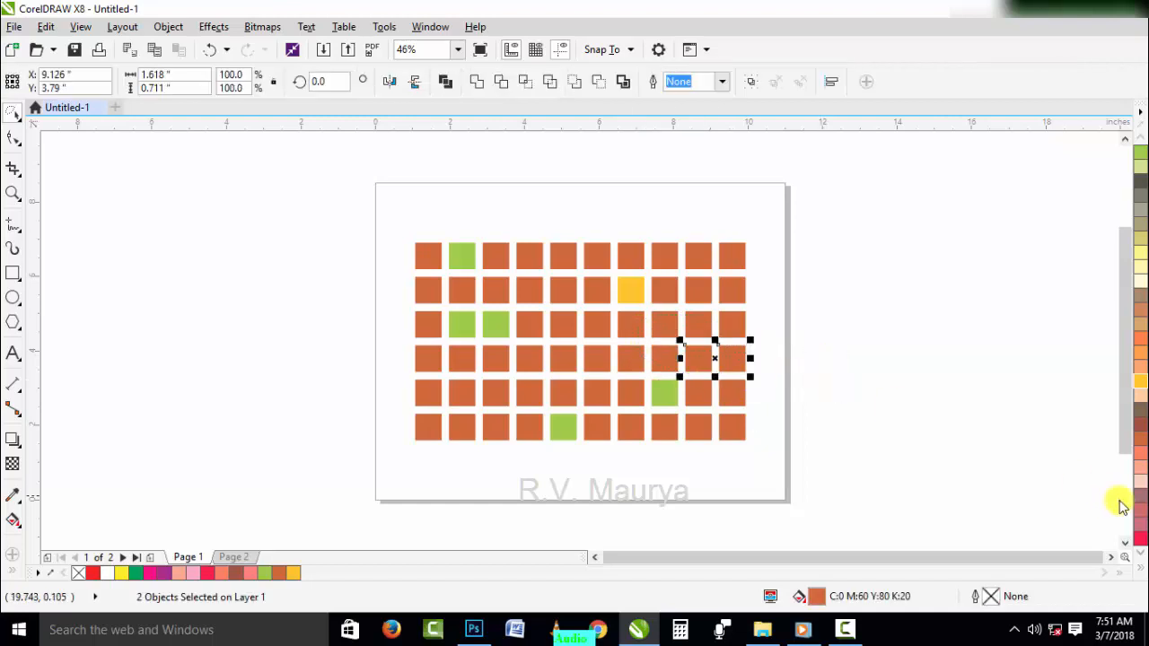
click(1140, 538)
Fill the fifth and sixth squares of the first row with grey and the first squares of rows four and five with dark green.
mouse_move(525, 224)
mouse_down()
mouse_move(603, 300)
mouse_move(628, 241)
mouse_up()
click(1136, 224)
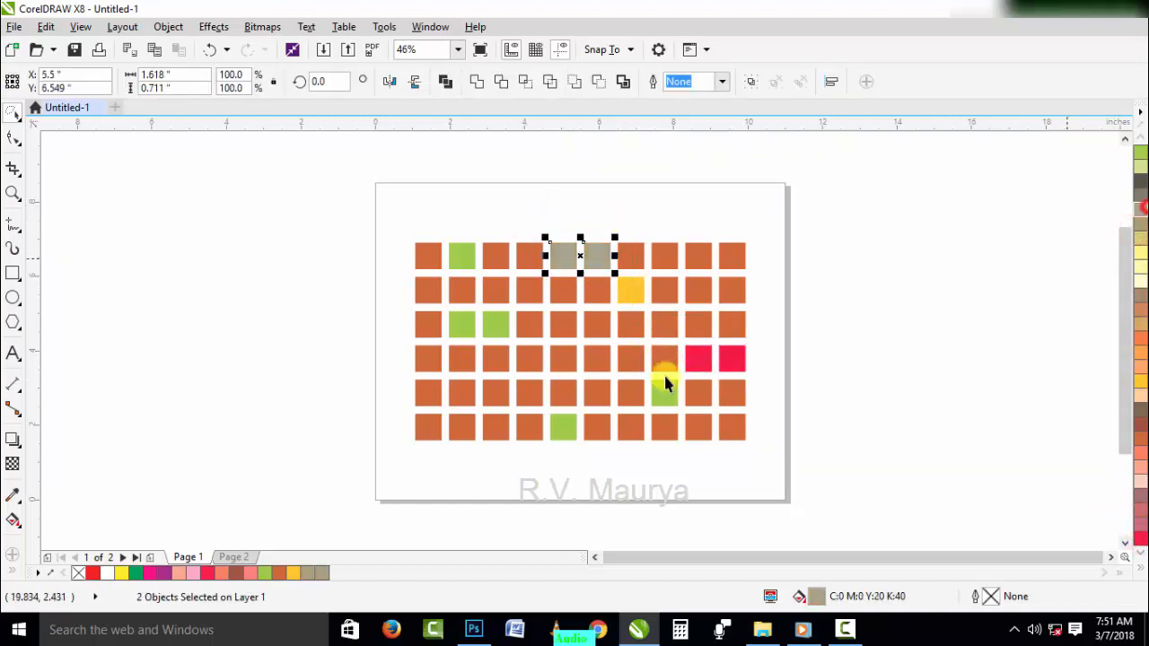
mouse_move(364, 380)
mouse_down()
mouse_move(482, 380)
mouse_move(401, 408)
mouse_up()
click(139, 574)
click(261, 538)
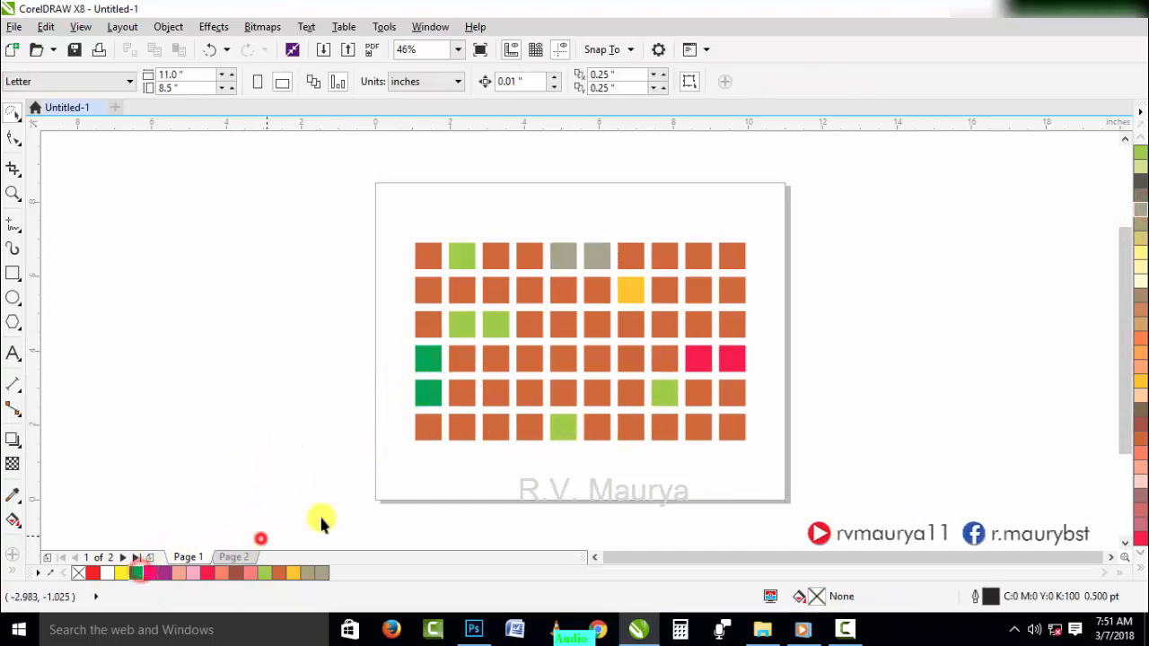
Select all the squares in the grid with a freehand selection, and clear the selection.
mouse_move(576, 468)
mouse_down()
mouse_move(828, 415)
mouse_move(752, 205)
mouse_move(386, 159)
mouse_up()
drag(490, 492, 567, 475)
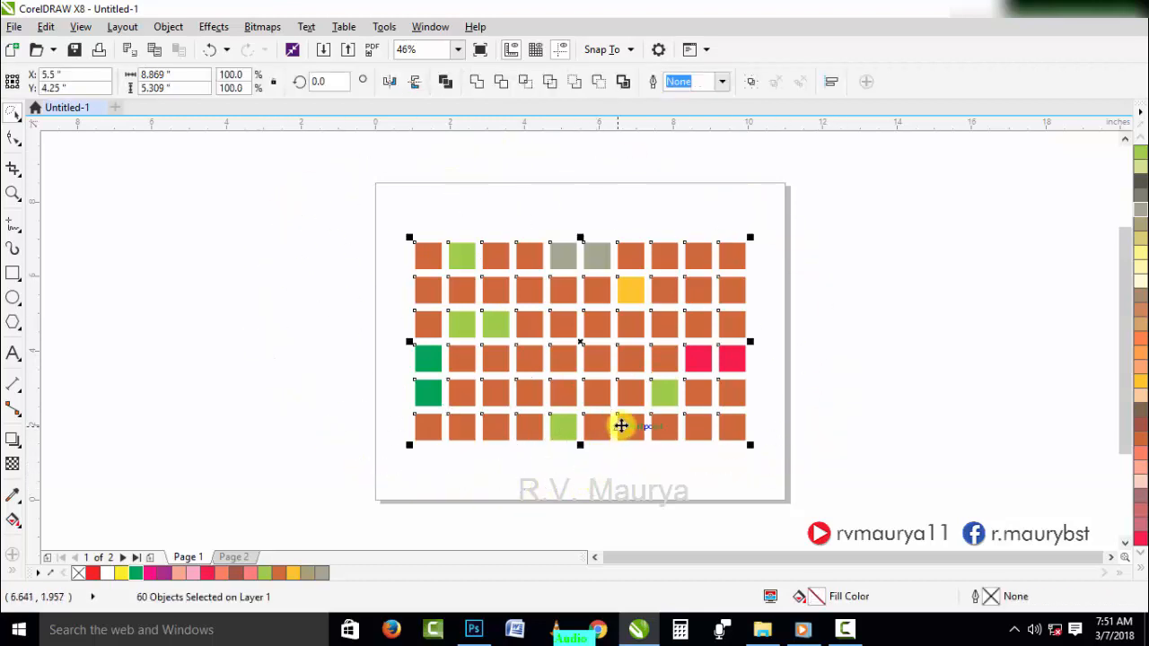
click(618, 476)
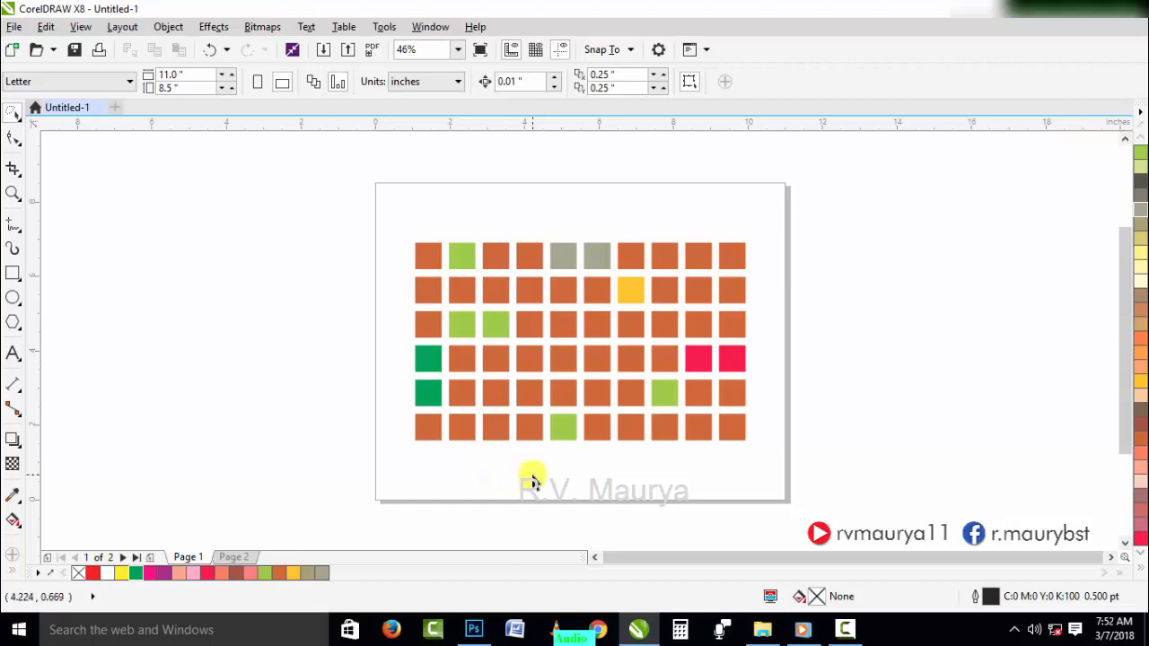
Select several individual squares one by one across the second, third and fourth rows as a multiple selection, and clear the selection.
click(527, 360)
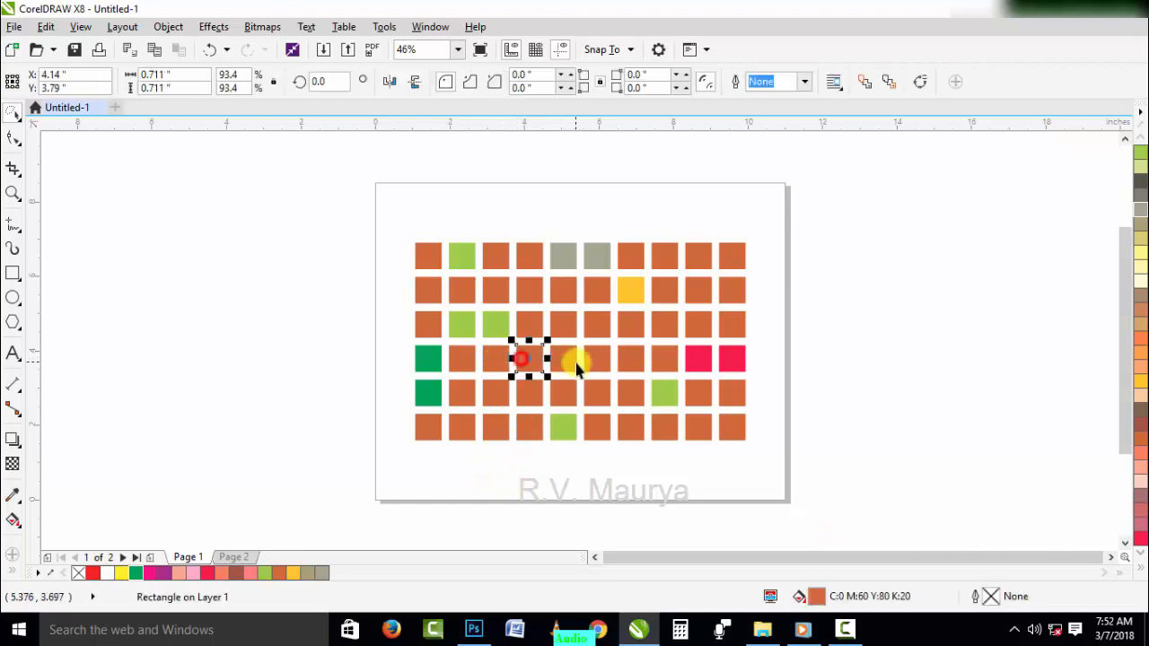
shift+click(569, 361)
shift+click(598, 329)
shift+click(595, 367)
shift+click(626, 327)
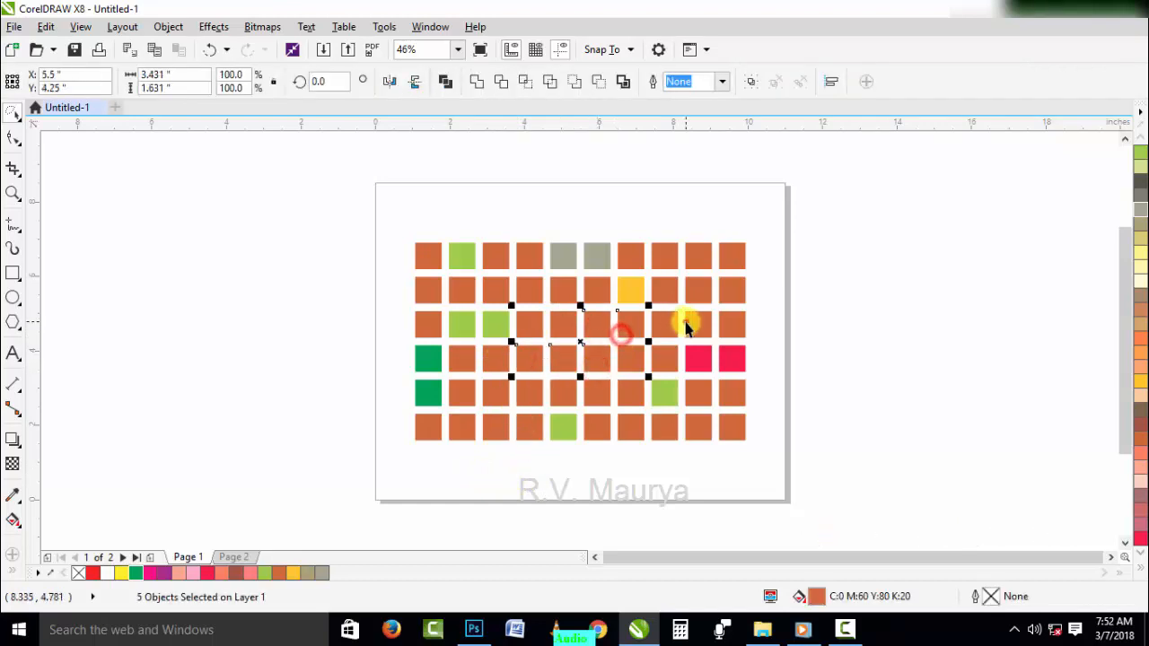
shift+click(693, 323)
shift+click(736, 326)
shift+click(722, 286)
click(820, 470)
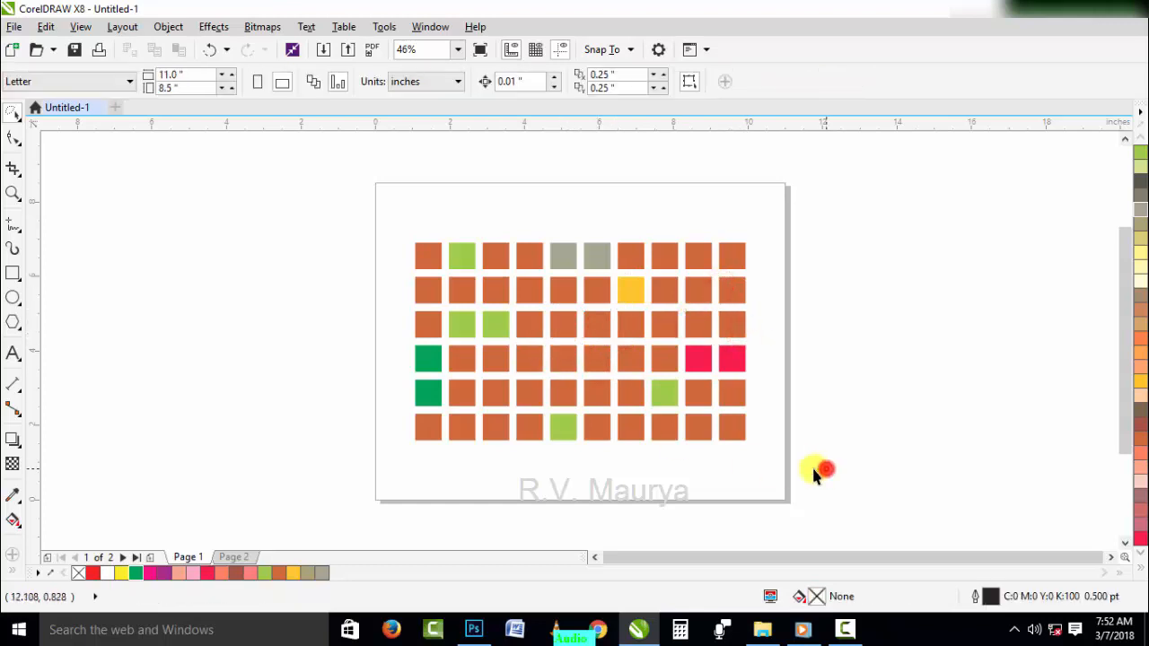
drag(377, 440, 758, 493)
drag(255, 415, 724, 497)
click(724, 497)
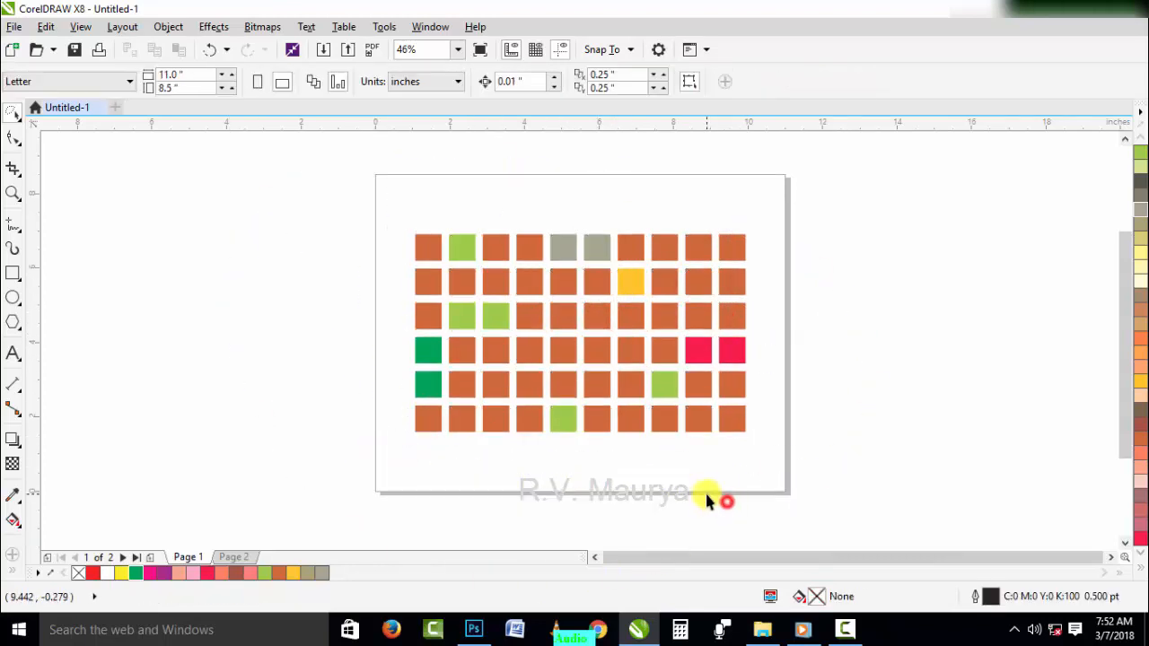
On Page 2, rotate the green rectangle several times around different pivot points with the Free Transform tool's Free Rotation, to about 143 degrees.
click(19, 126)
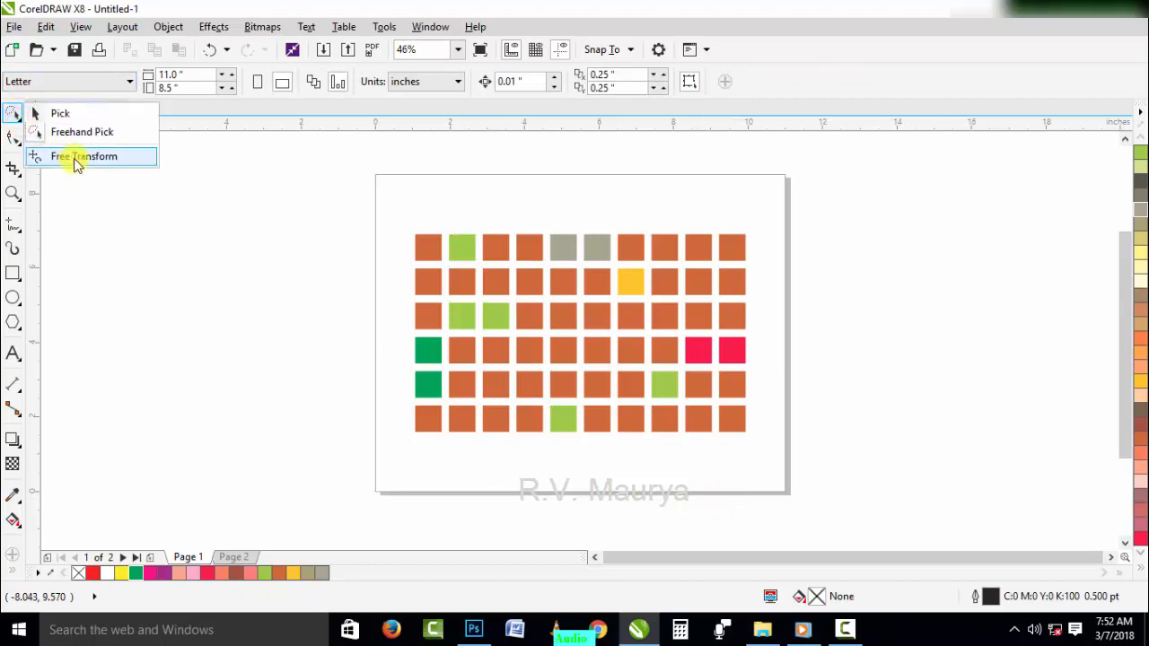
click(80, 158)
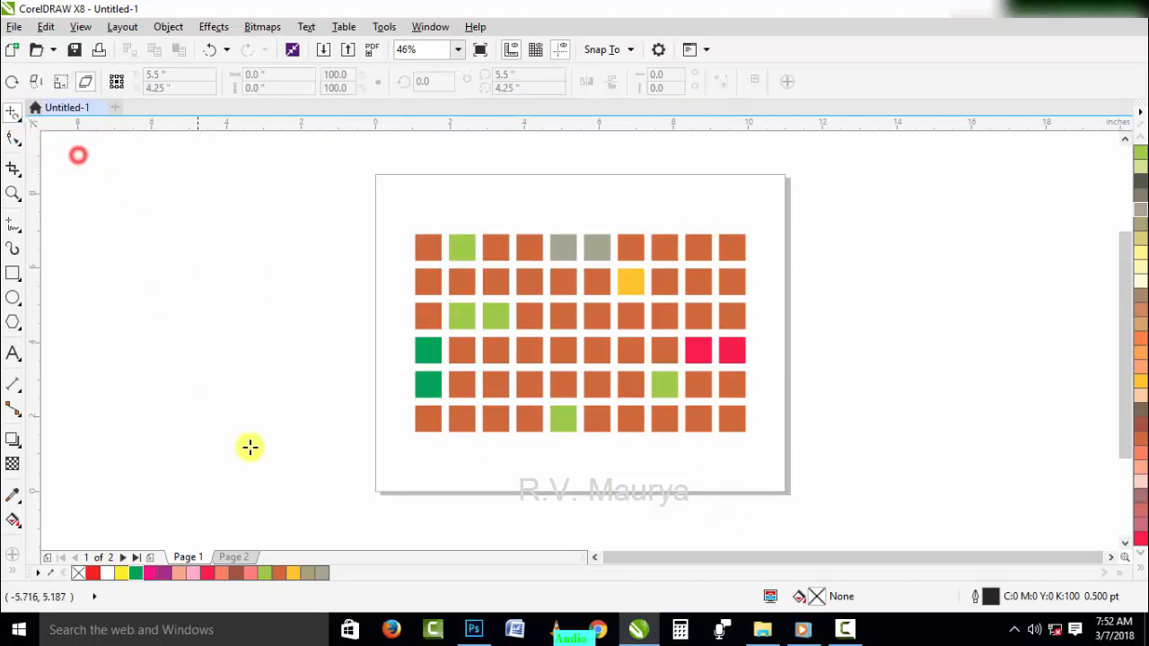
click(249, 557)
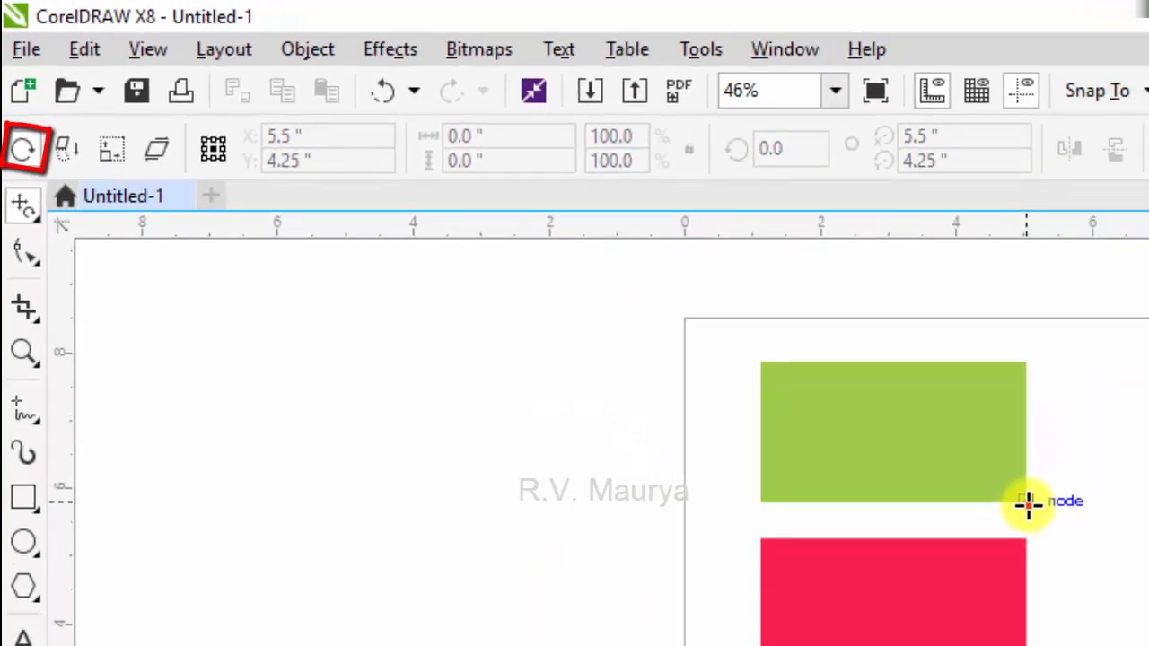
drag(1028, 505, 598, 269)
drag(511, 221, 507, 208)
drag(438, 183, 439, 225)
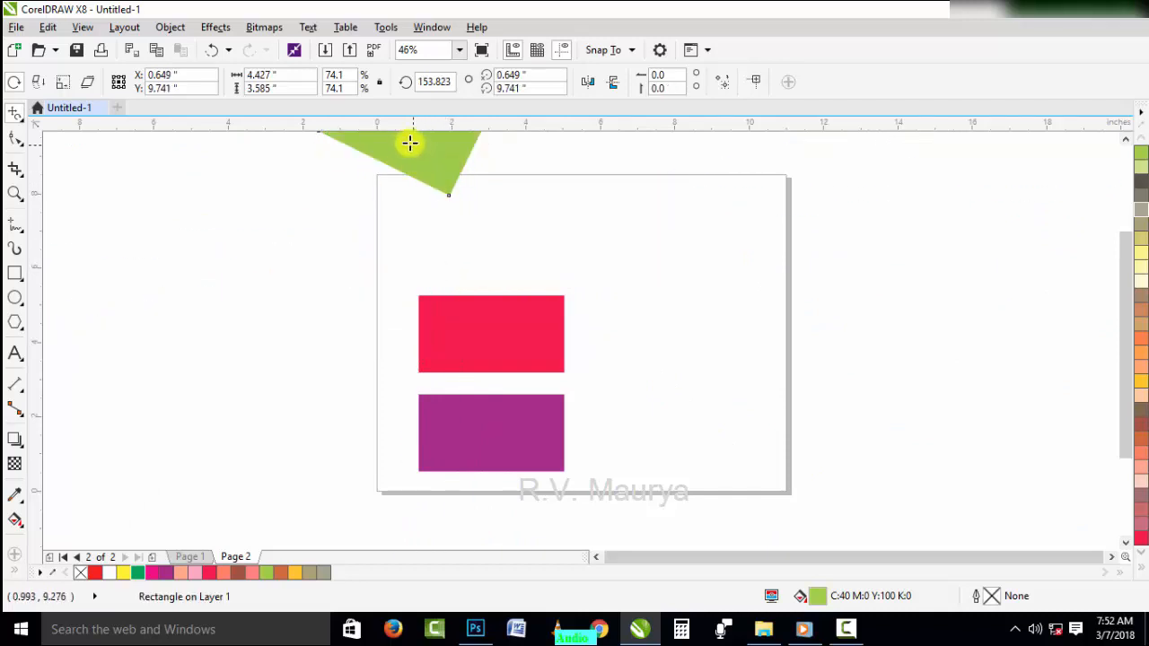
drag(408, 145, 523, 165)
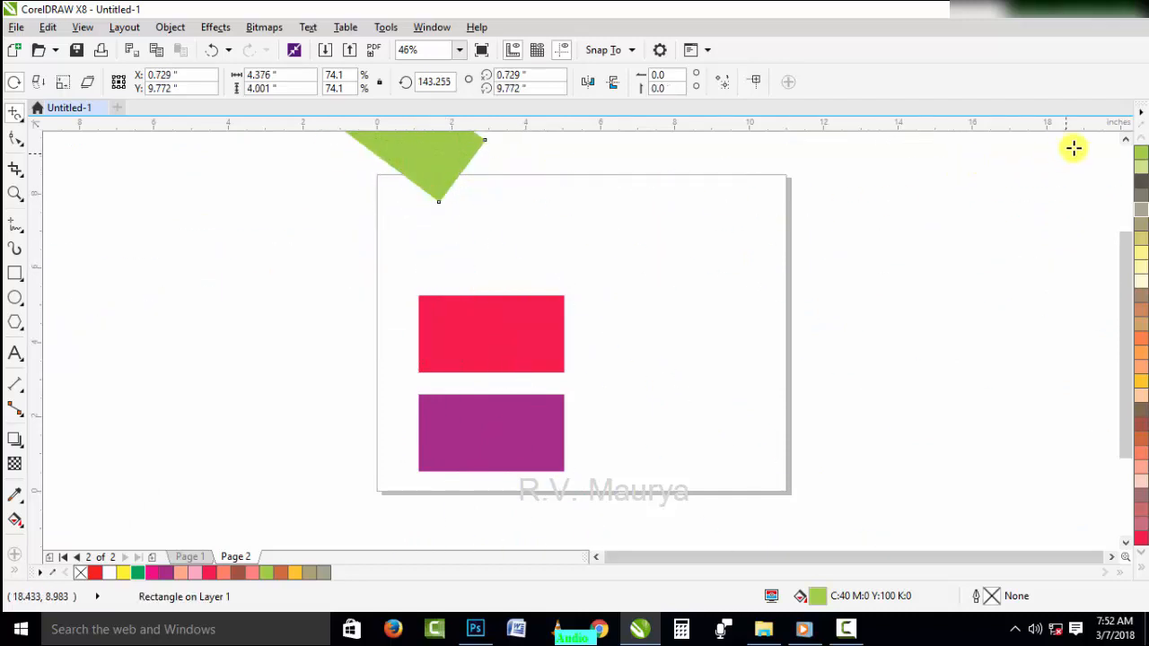
Reflect a copy of the cyan rectangle across its right edge with Free Angle Reflection, and fill the copy with magenta.
scroll(1127, 142, up, 1)
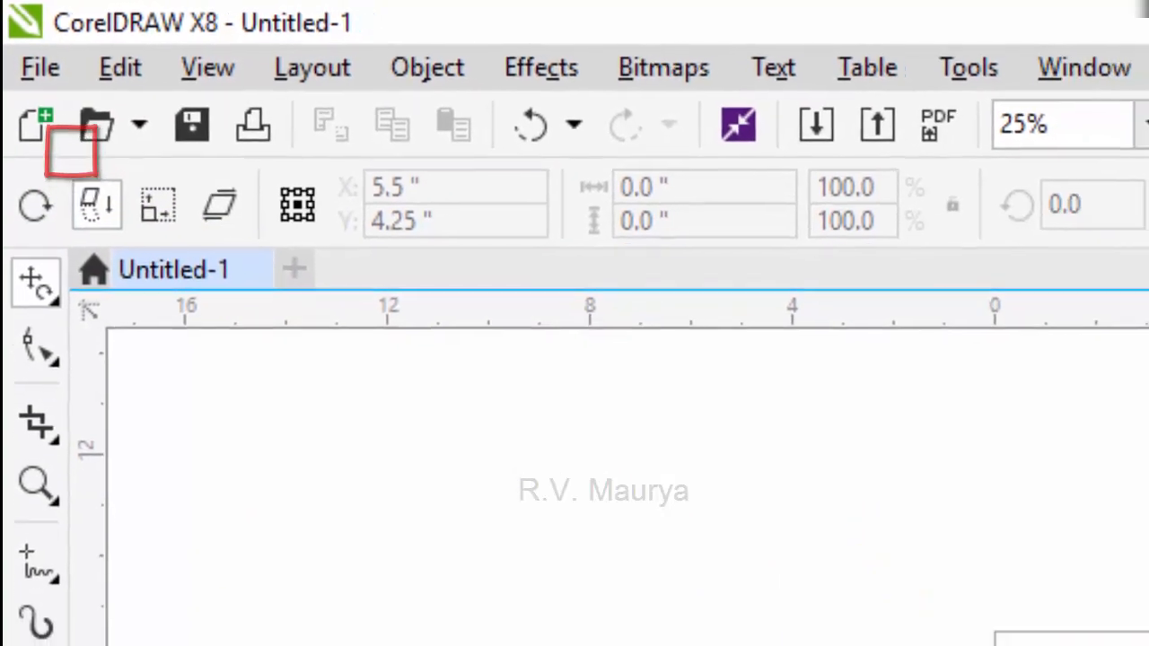
click(969, 565)
scroll(1110, 569, up, 1)
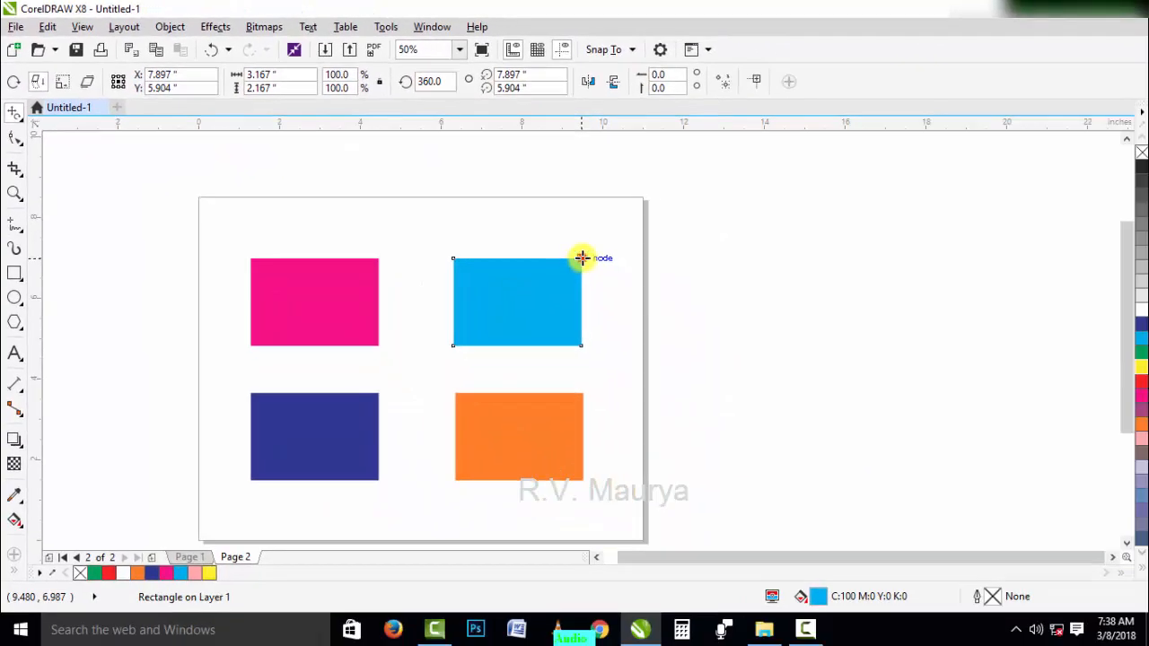
drag(581, 257, 582, 334)
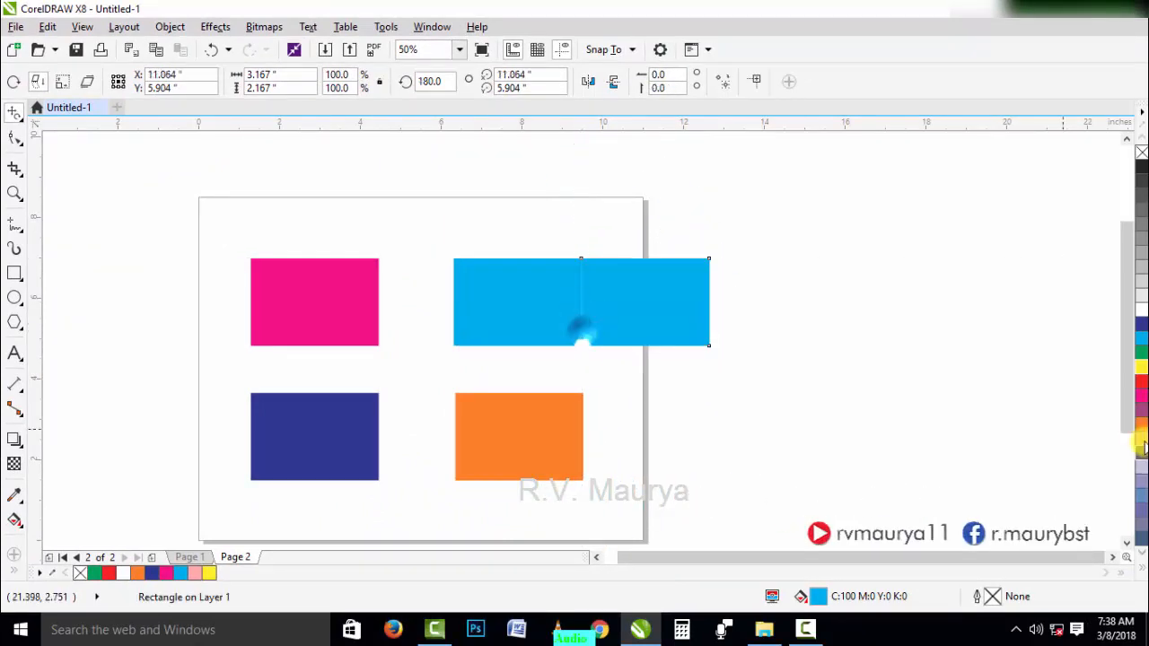
click(1141, 395)
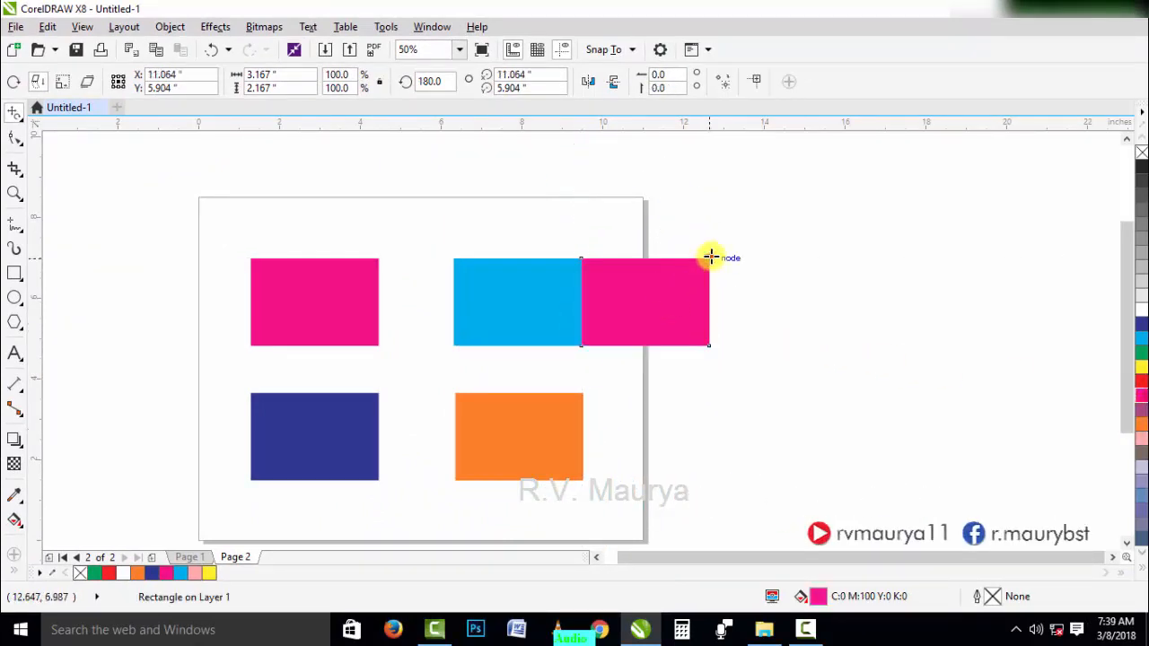
Reflect a copy of the new magenta rectangle upward and fill it yellow, and reflect a copy of that one leftward and fill it dark blue.
drag(710, 258, 680, 261)
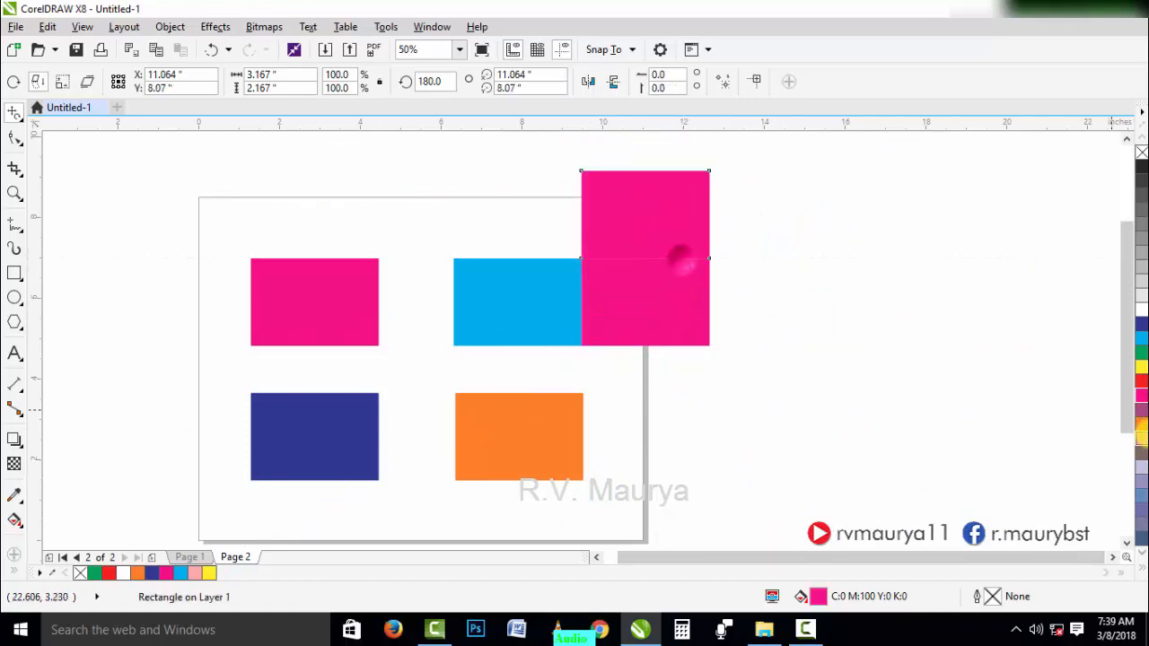
click(1141, 368)
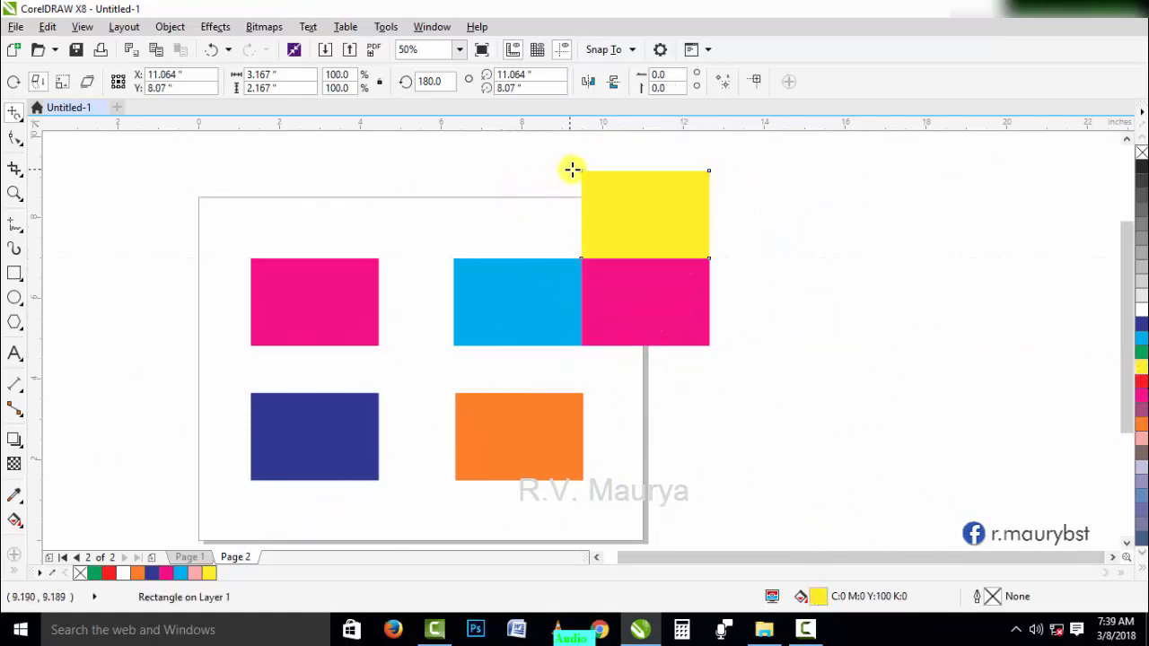
drag(581, 171, 579, 272)
click(1141, 323)
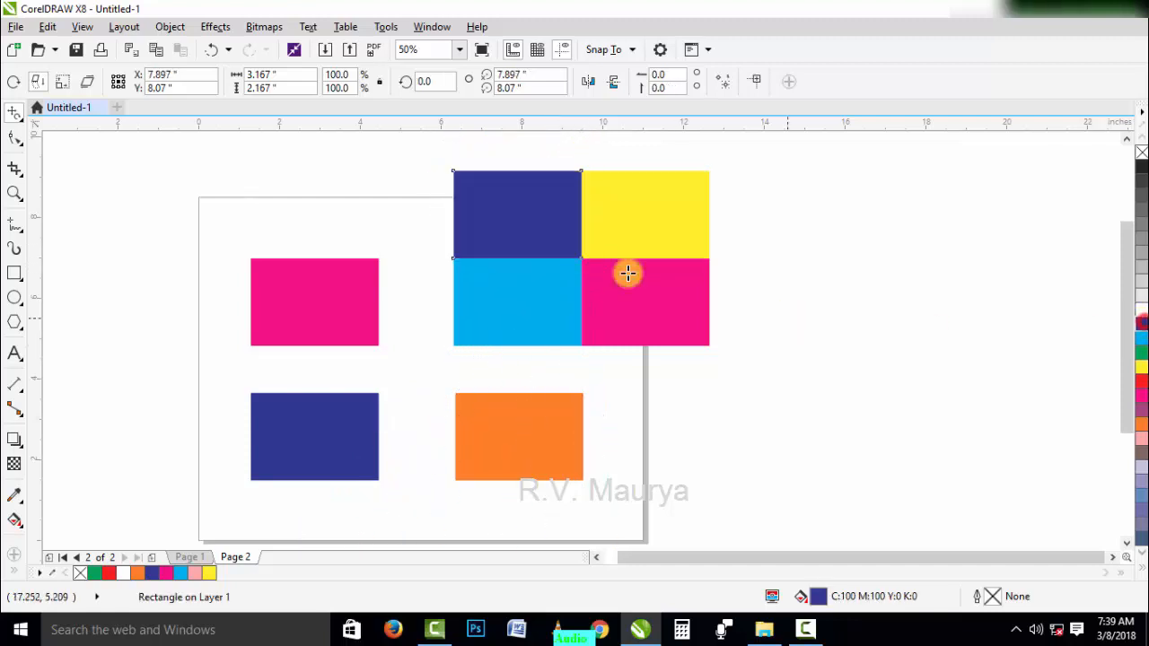
Reflect a copy of the cyan rectangle across its lower edge and fill it red, and reflect the adjoining magenta rectangle across its lower edge.
click(471, 346)
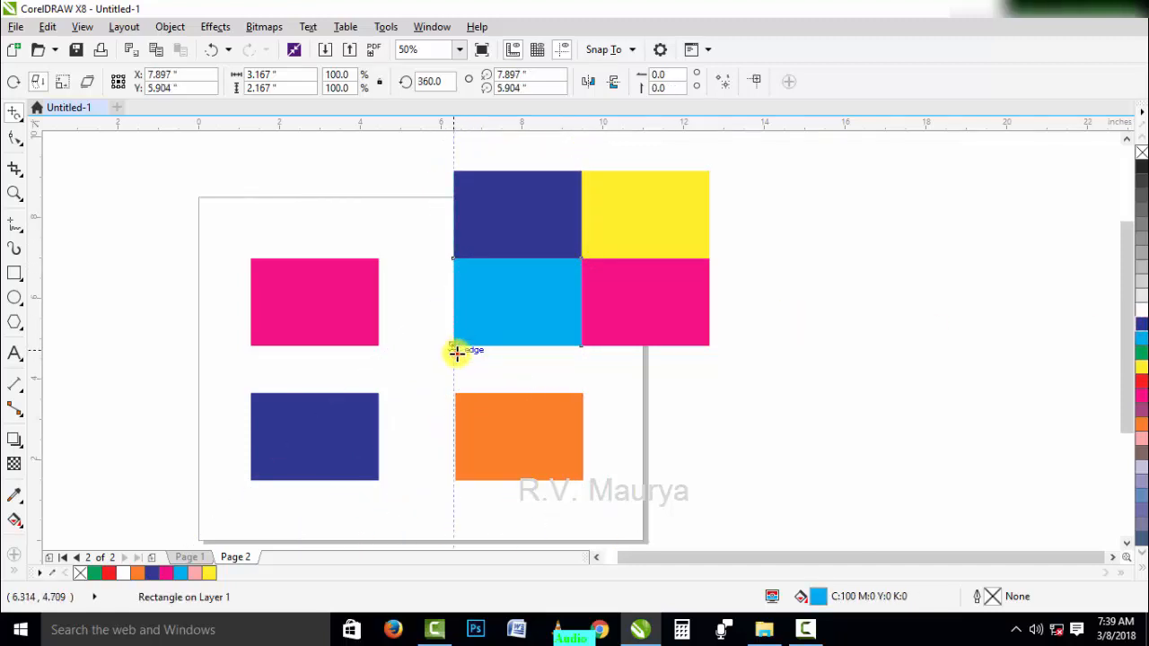
drag(457, 353, 535, 346)
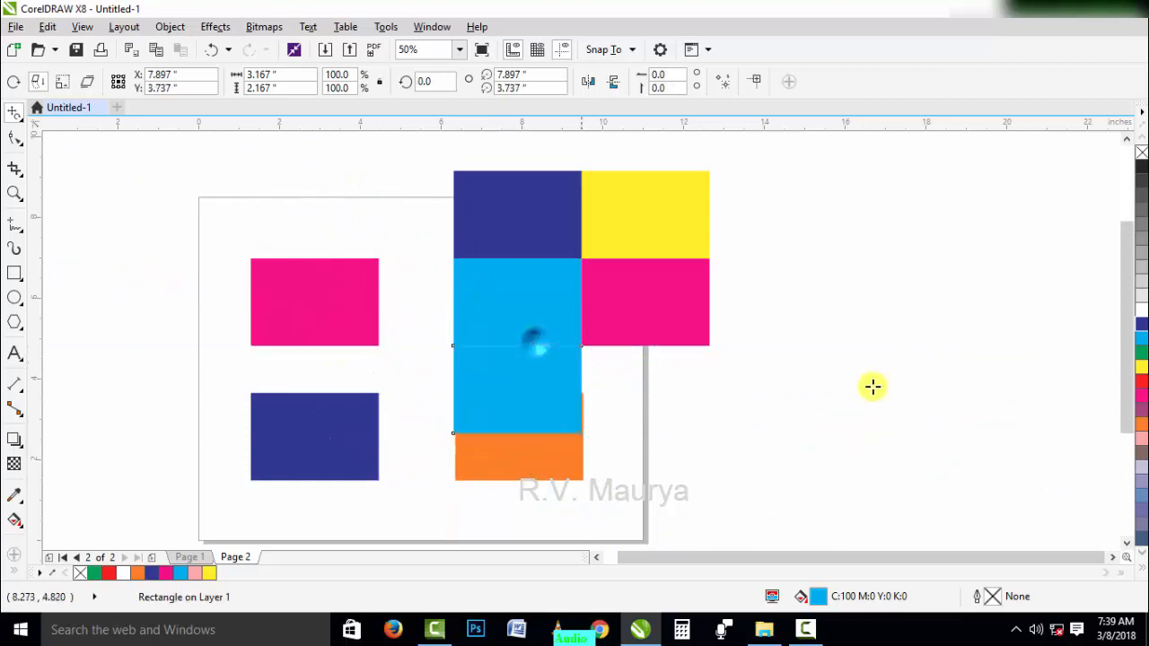
click(1142, 379)
click(683, 325)
drag(709, 347, 586, 355)
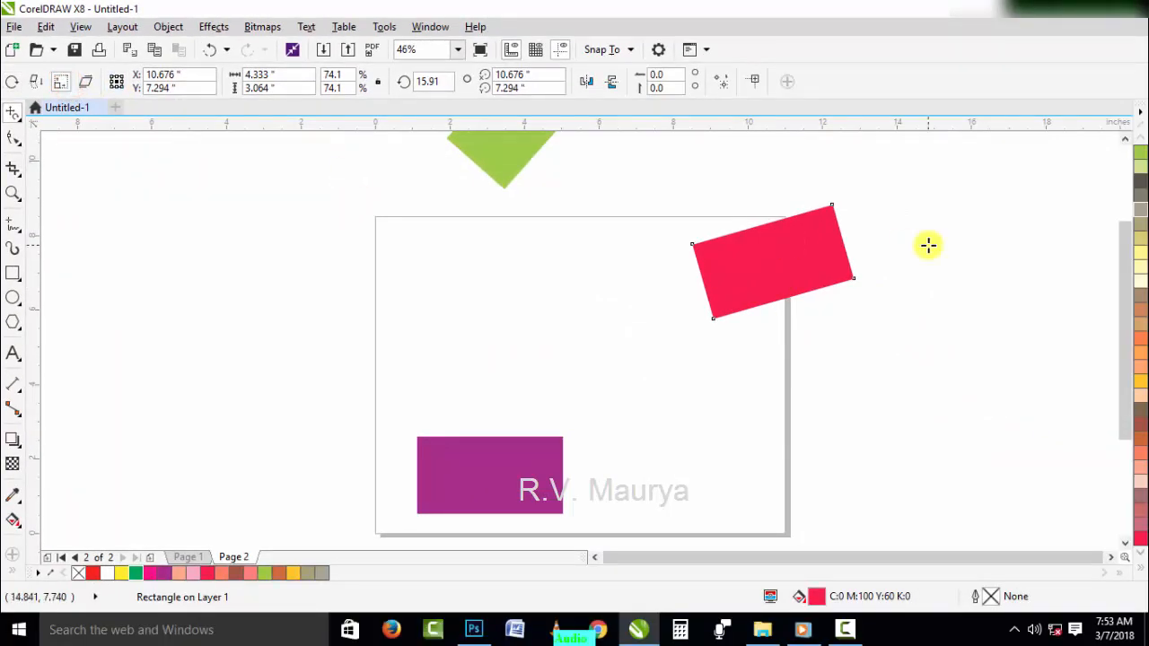
Resize the tilted red rectangle repeatedly from different anchor points with Free Scale, to about 3.86 by 3.31 inches.
drag(761, 257, 812, 241)
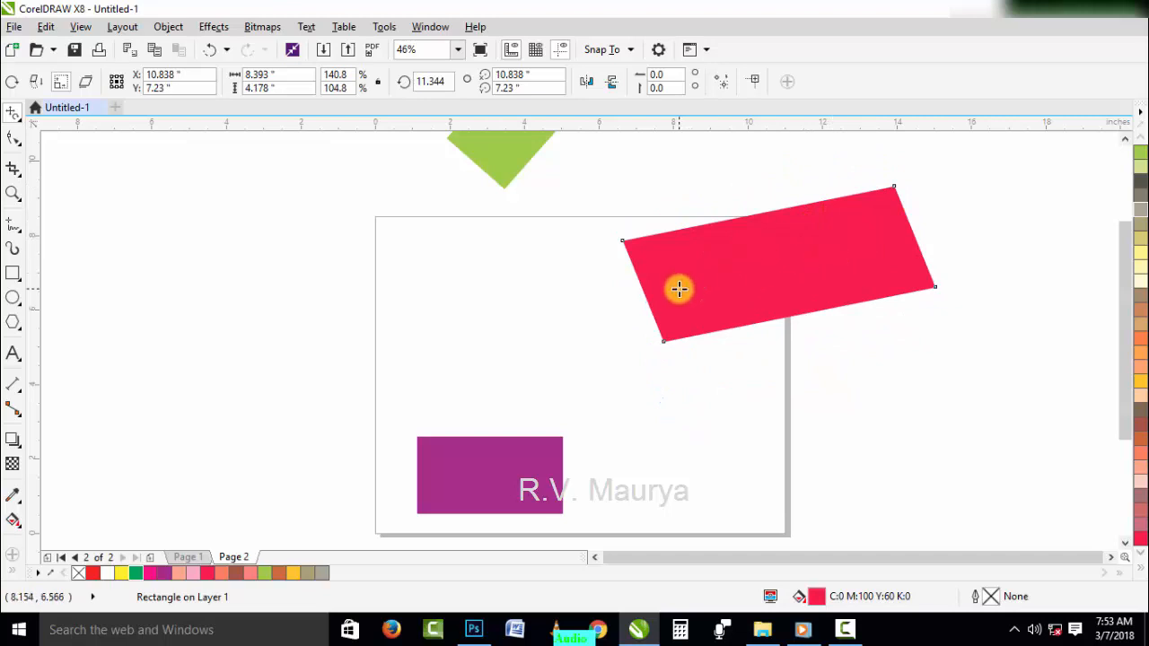
mouse_move(663, 288)
mouse_down()
mouse_move(697, 285)
mouse_move(659, 309)
mouse_move(666, 303)
mouse_up()
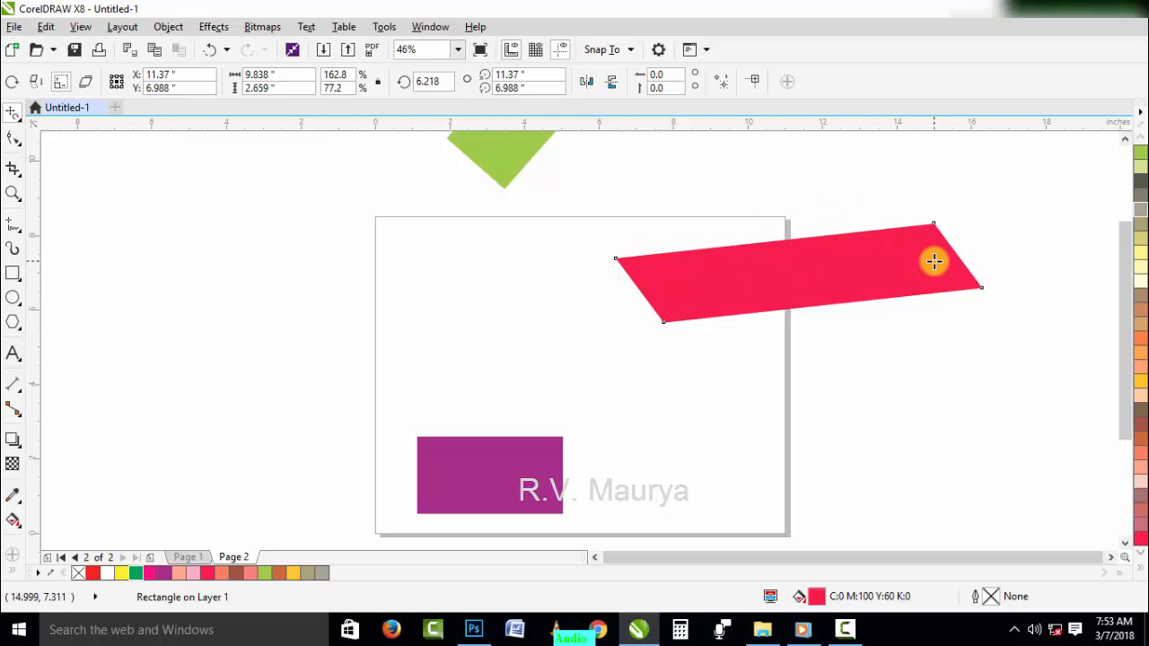
drag(933, 261, 888, 239)
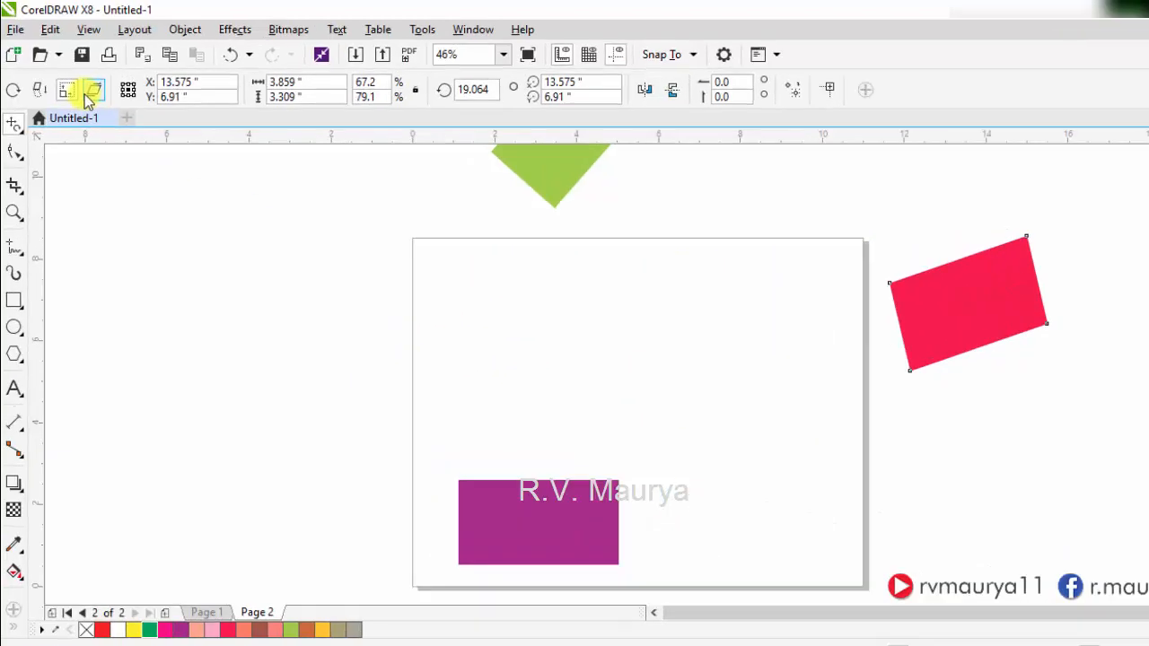
Slant the red rectangle and the purple rectangle on Page 2 with Free Skew.
click(85, 80)
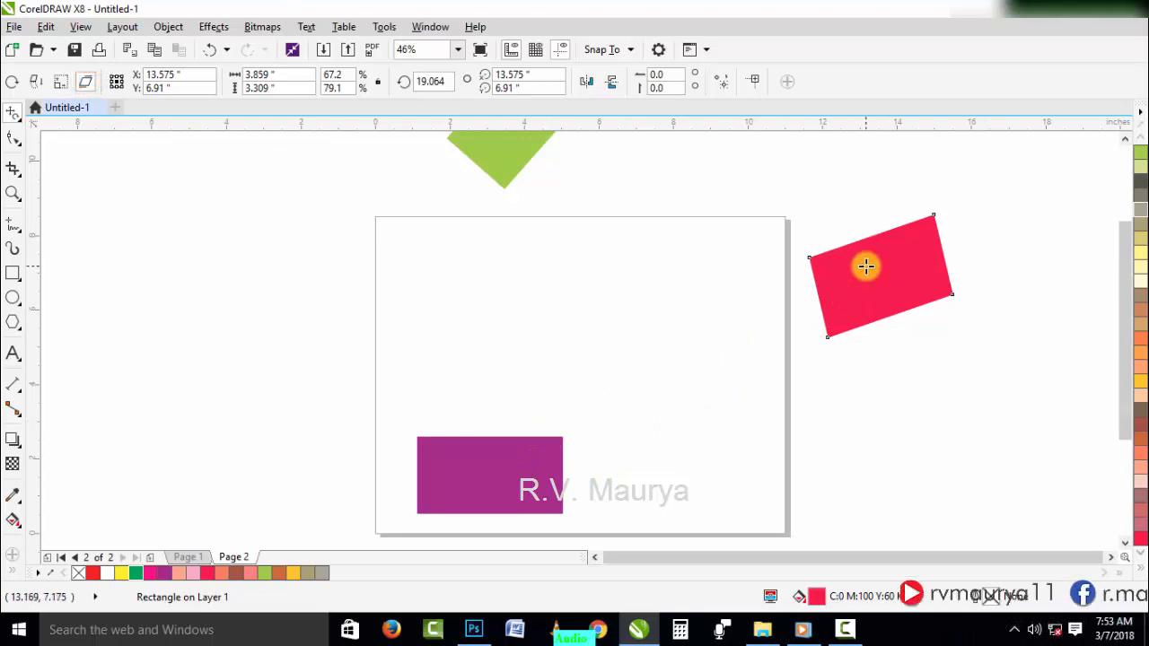
mouse_move(867, 262)
mouse_down()
mouse_move(842, 311)
mouse_move(829, 249)
mouse_move(874, 231)
mouse_move(871, 308)
mouse_move(833, 305)
mouse_move(841, 234)
mouse_move(895, 246)
mouse_move(885, 326)
mouse_move(847, 338)
mouse_move(839, 233)
mouse_move(897, 305)
mouse_move(808, 315)
mouse_move(840, 216)
mouse_move(883, 266)
mouse_up()
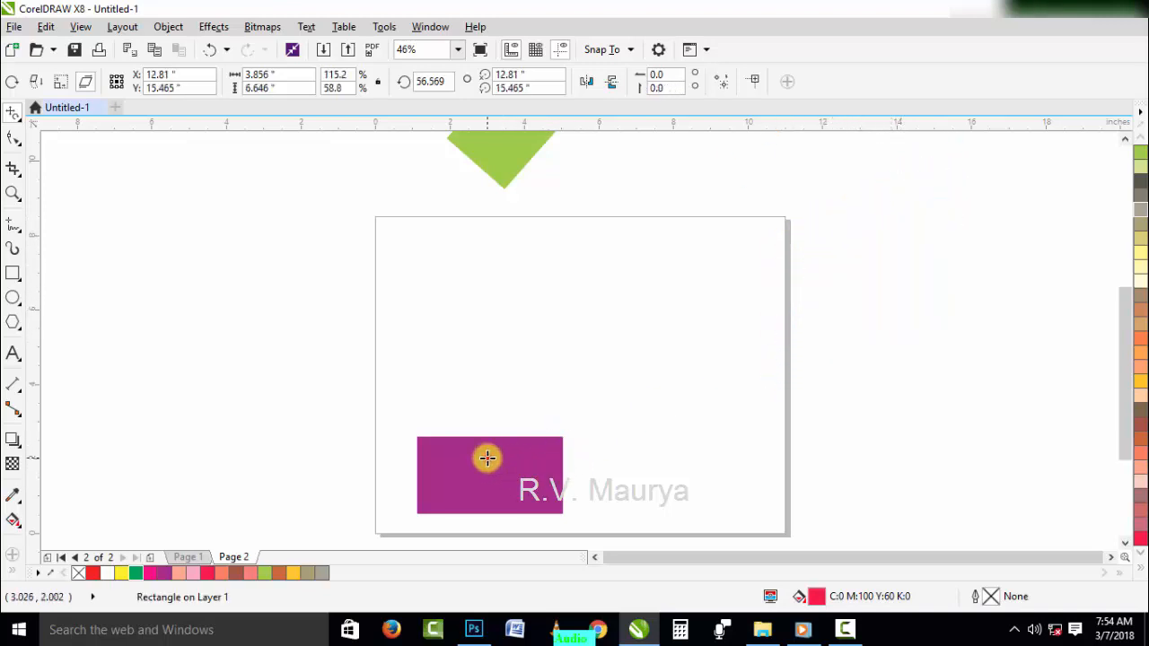
drag(487, 457, 524, 369)
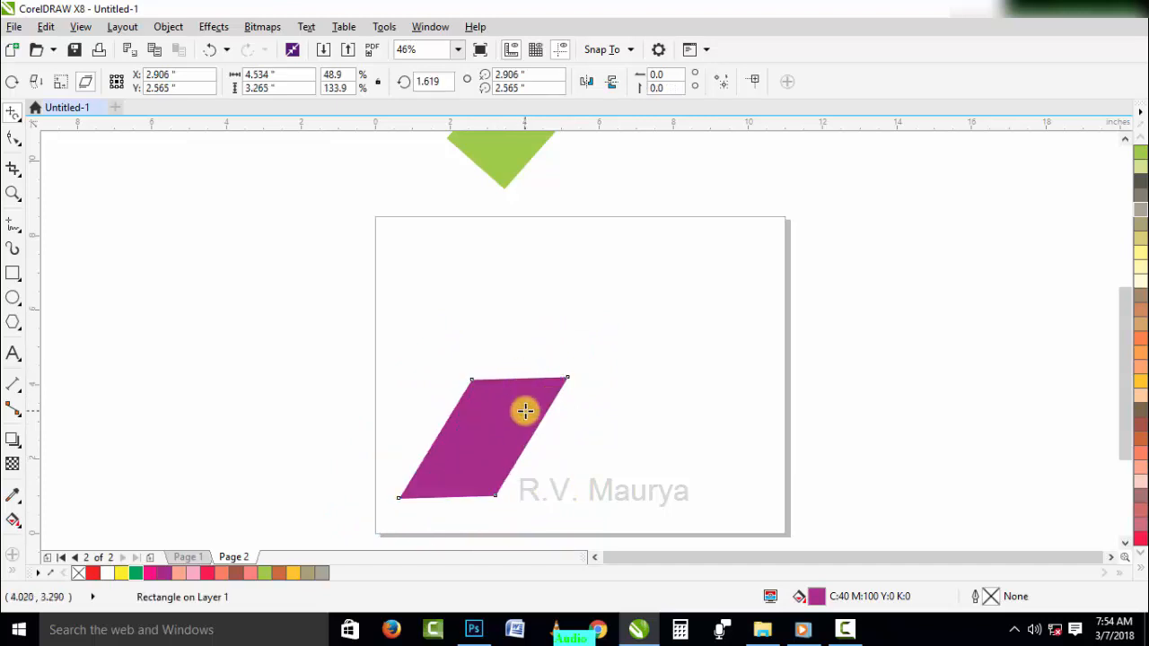